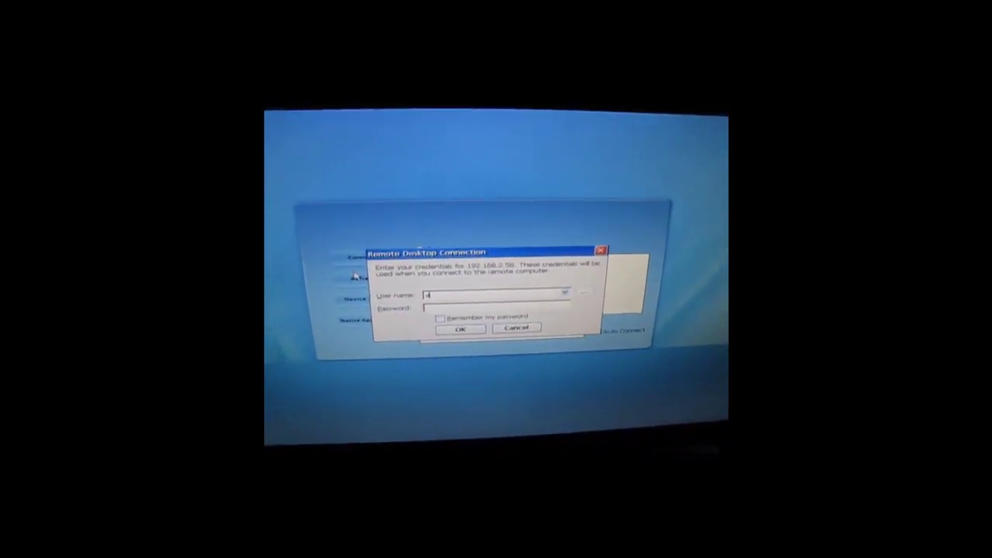
Enter the user name in the Remote Desktop credentials prompt for 192.168.2.58.
type("saibhav")
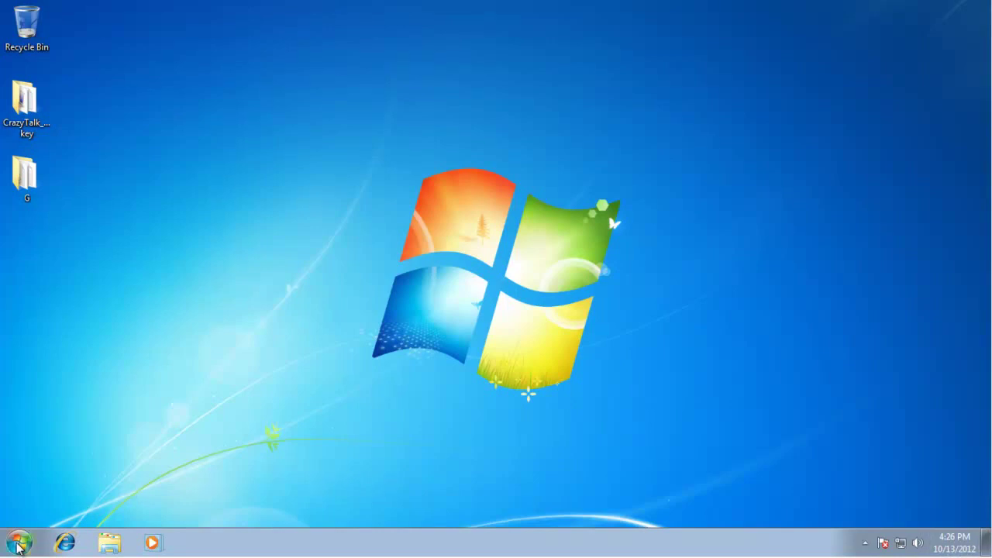
Run mmc from the Run dialog and approve the User Account Control prompt.
left_click(19, 542)
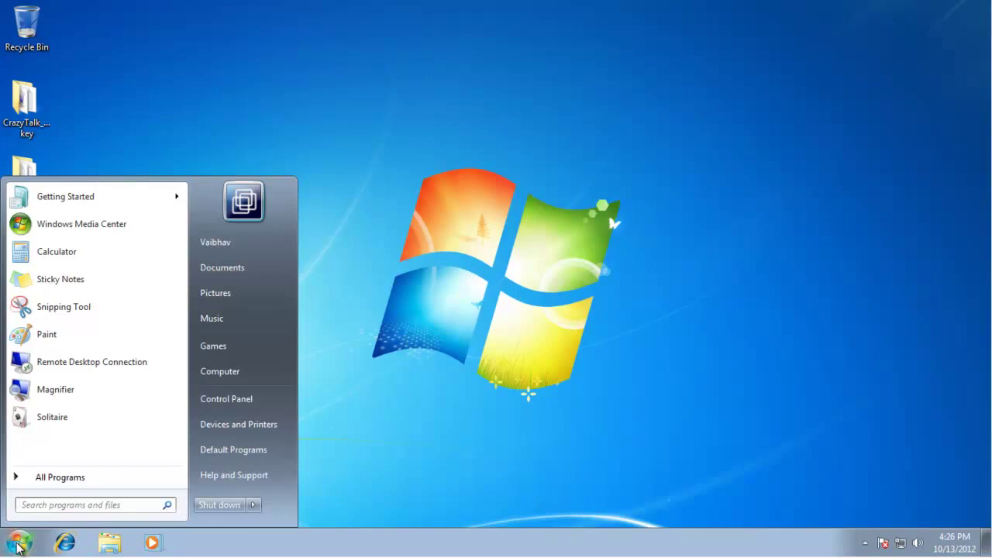
key("super+r")
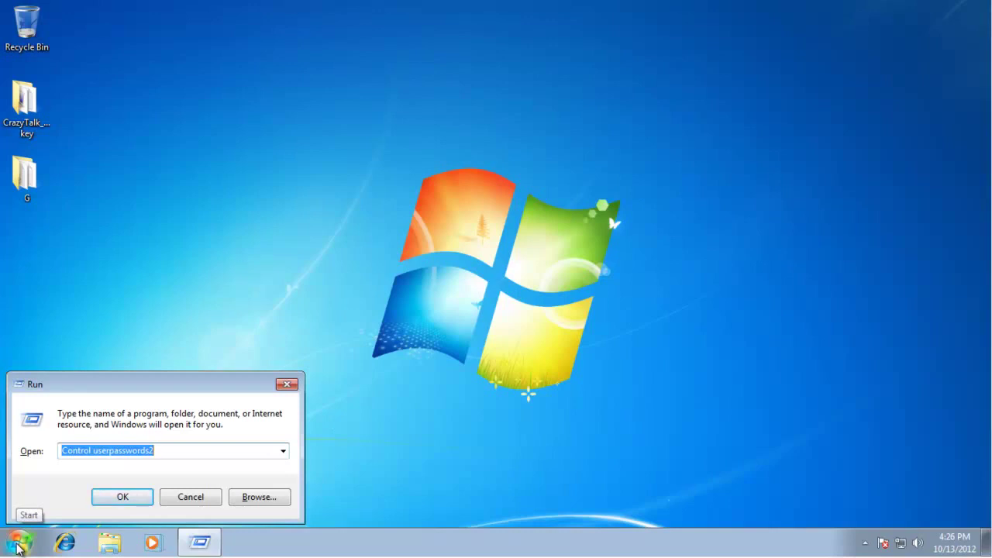
type("mmc.ex")
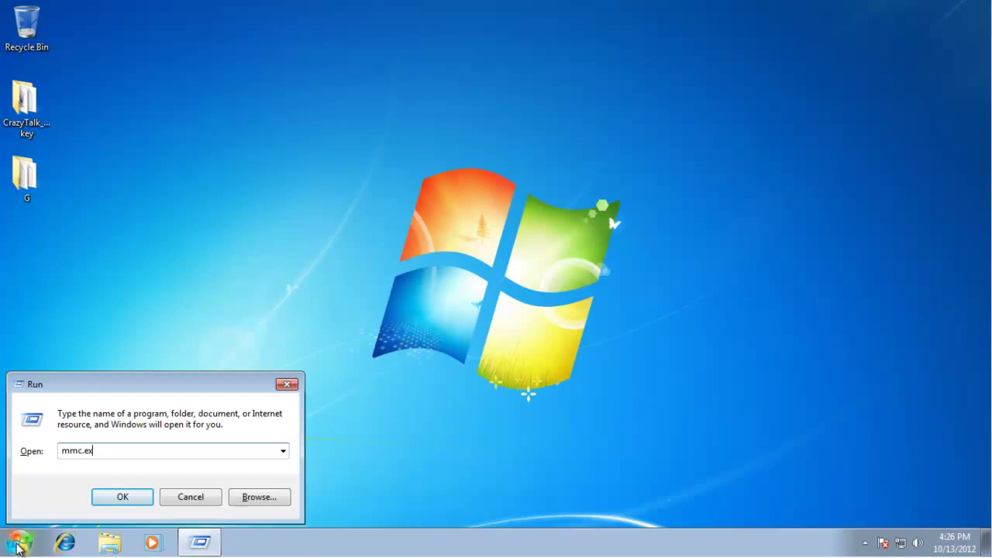
key("Return")
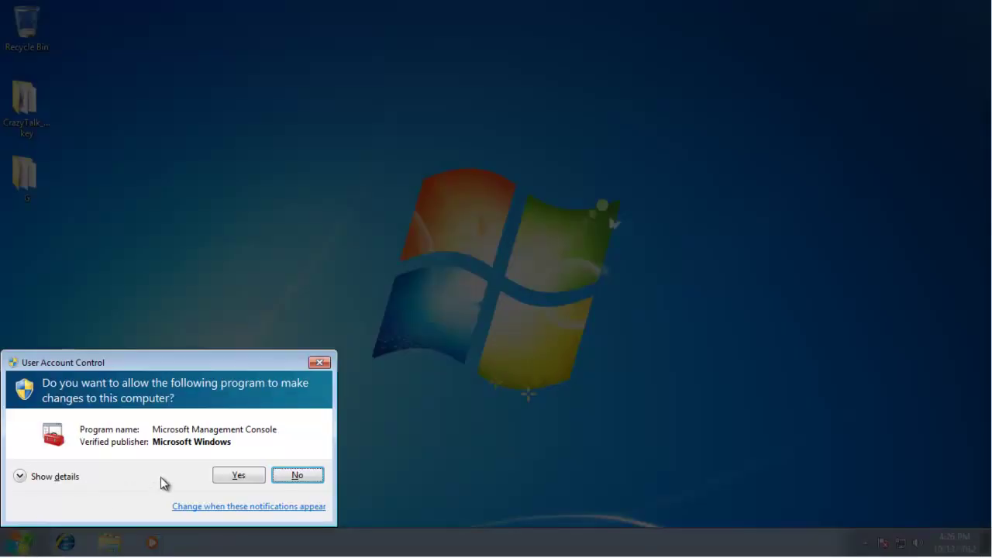
left_click(237, 475)
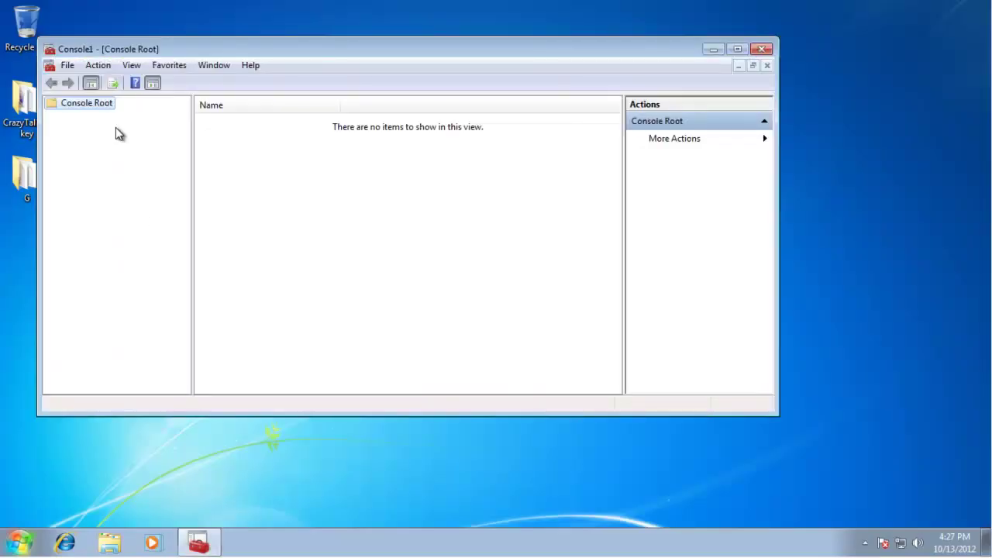
Add the Group Policy Object snap-in for Local Computer to Console Root.
left_click(68, 66)
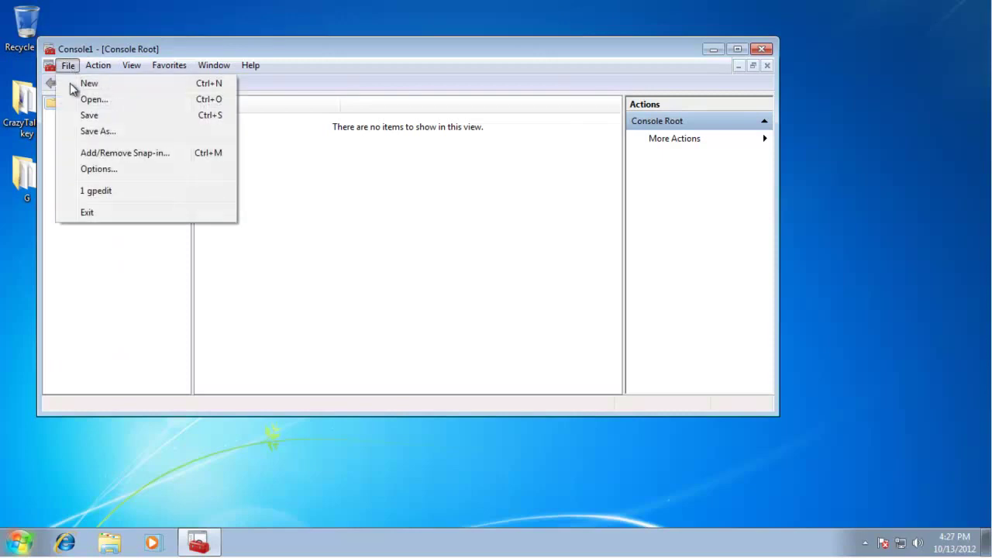
left_click(126, 154)
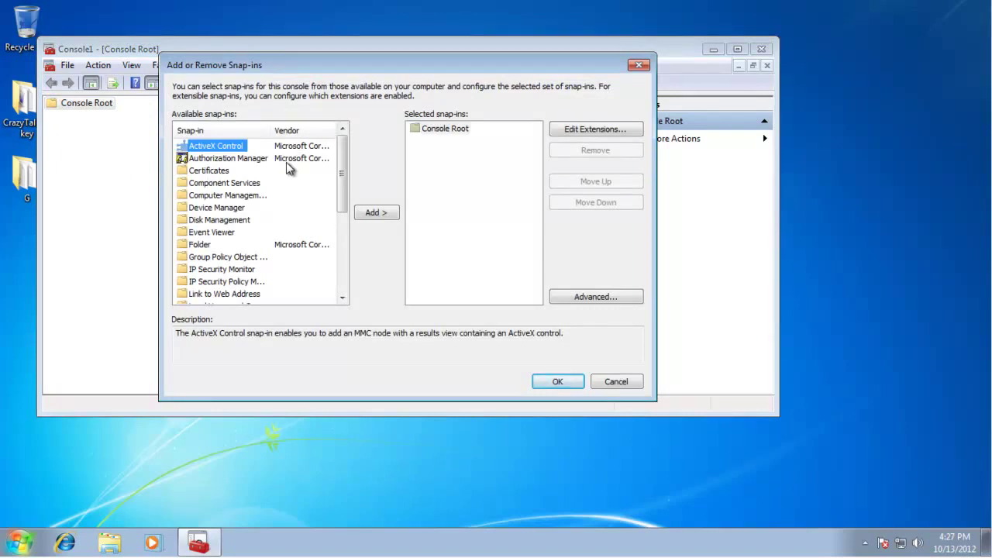
left_click(242, 258)
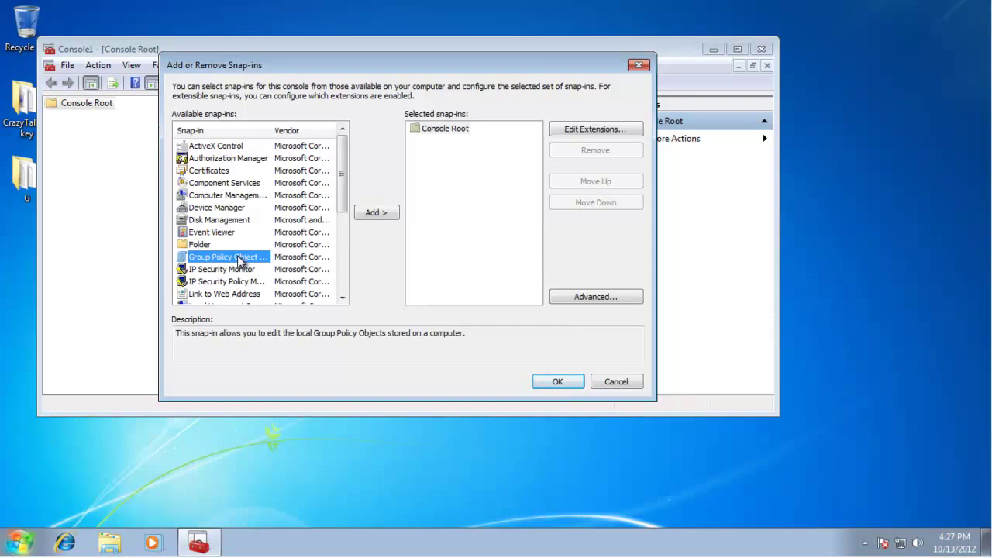
left_click(380, 215)
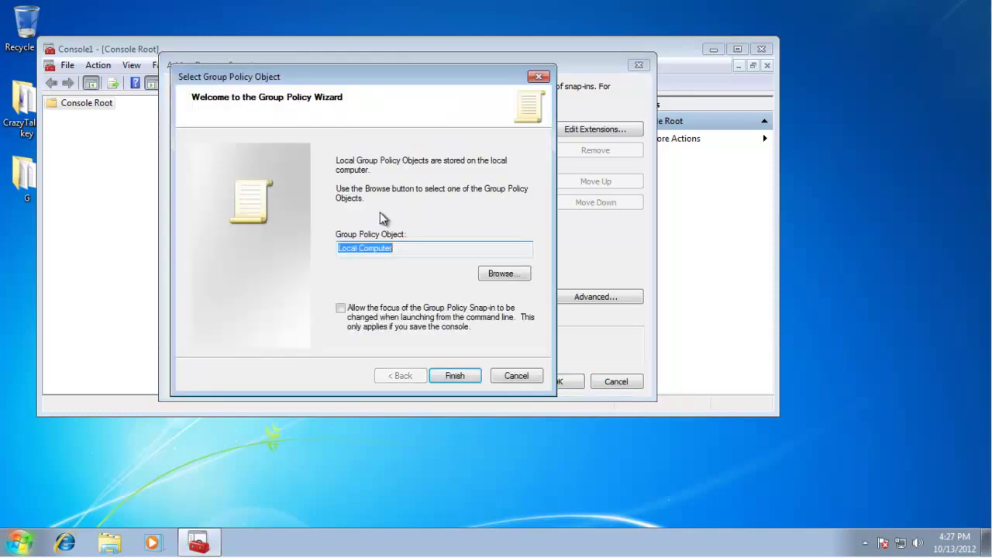
left_click(466, 375)
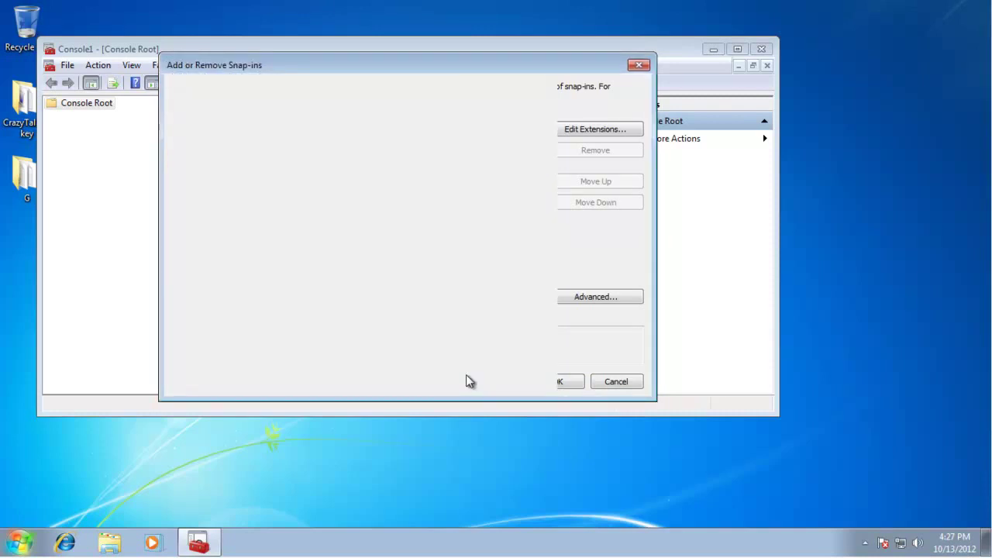
left_click(555, 384)
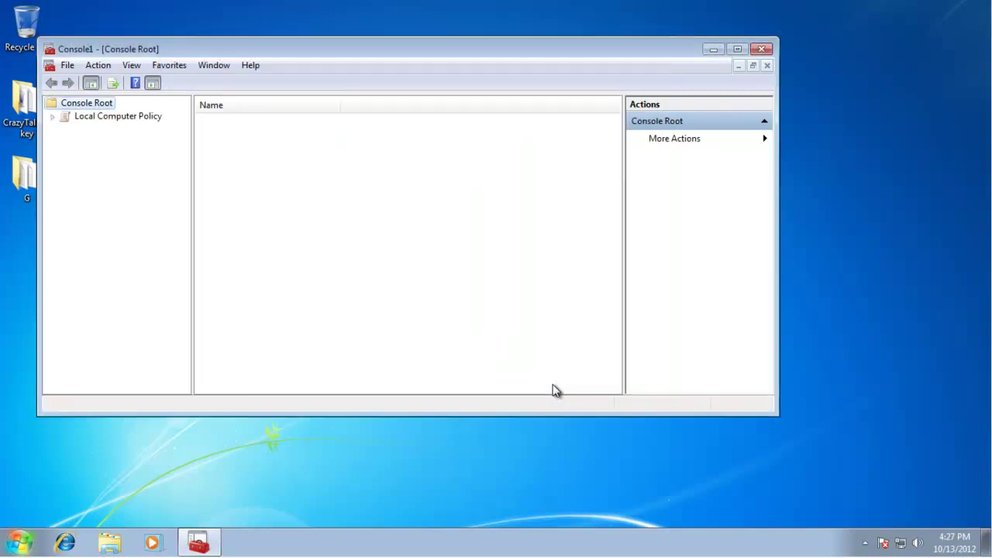
Expand Local Computer Policy down to Administrative Templates > Windows Components in a maximized console.
left_click(87, 116)
double_click(87, 116)
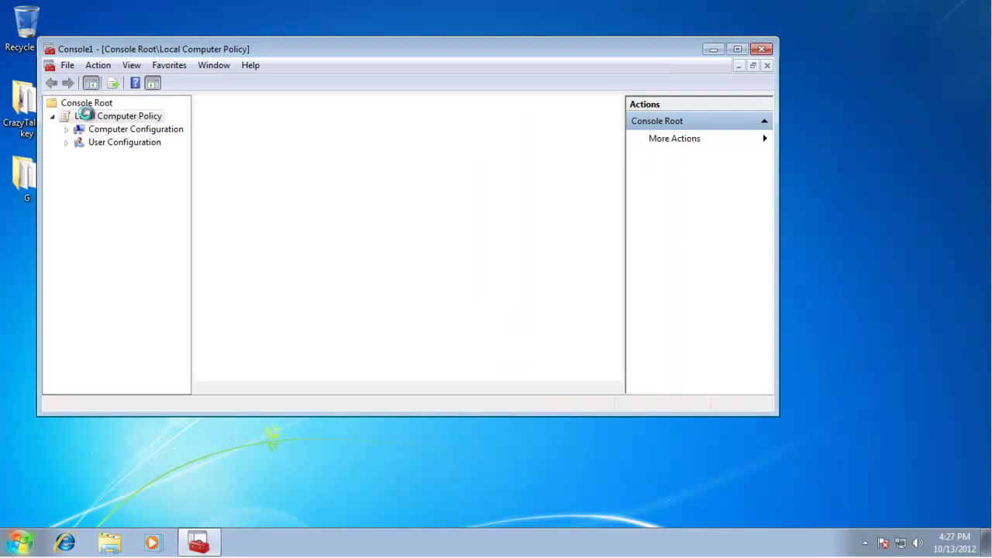
double_click(270, 48)
left_click(112, 125)
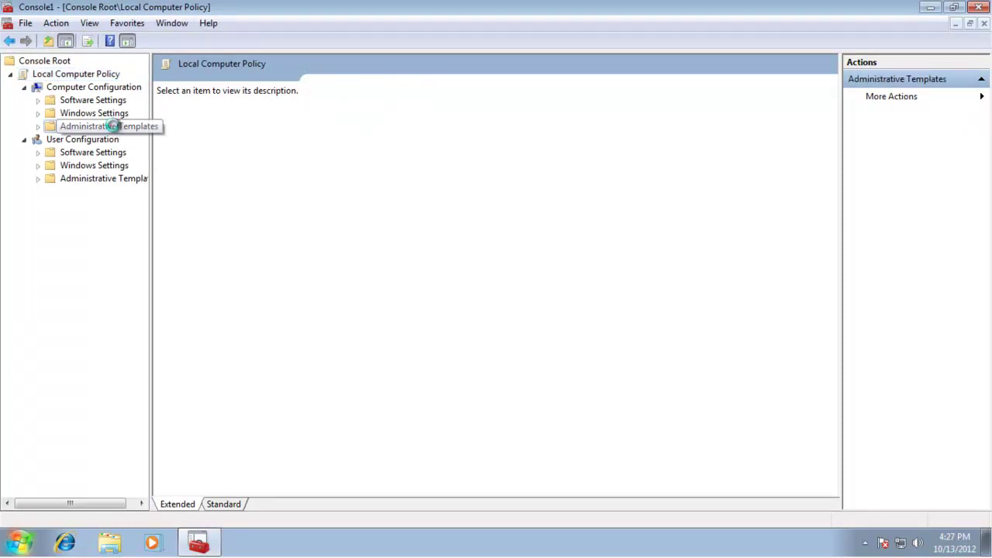
left_click(37, 127)
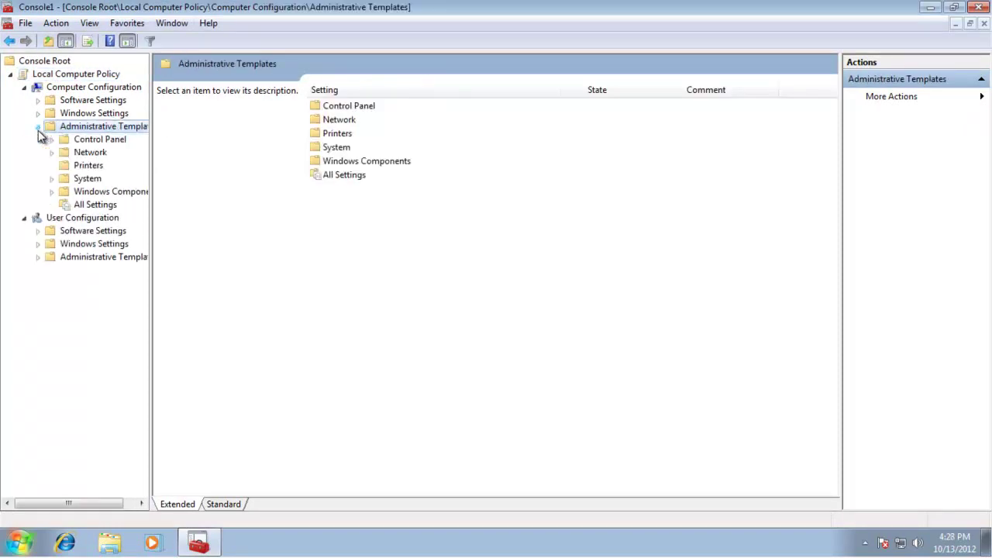
left_click(83, 193)
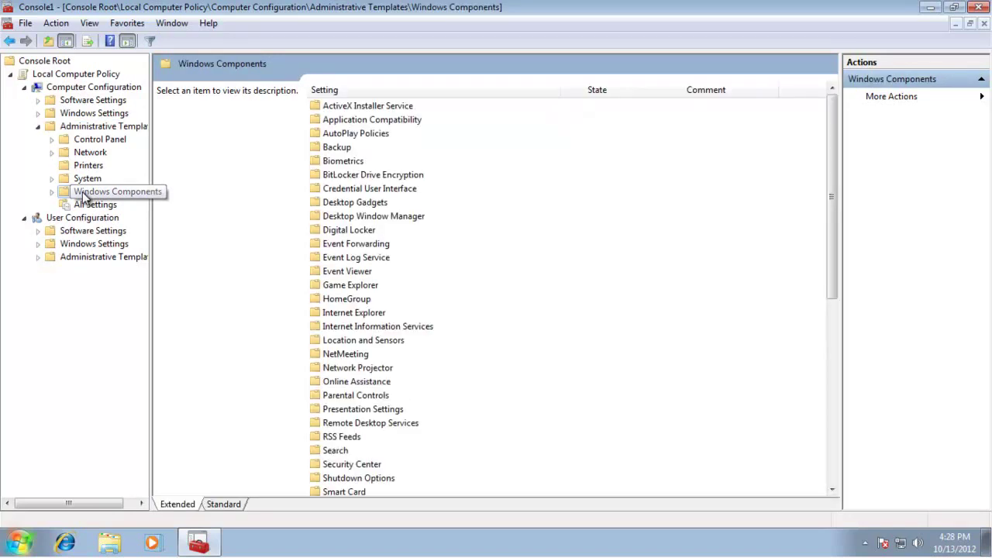
left_click(51, 193)
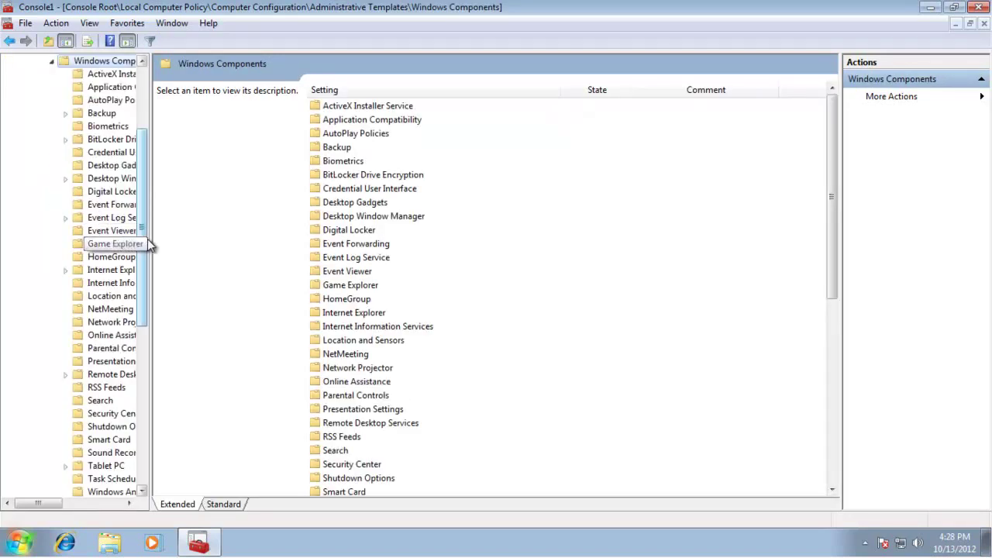
left_click_drag(149, 245, 226, 391)
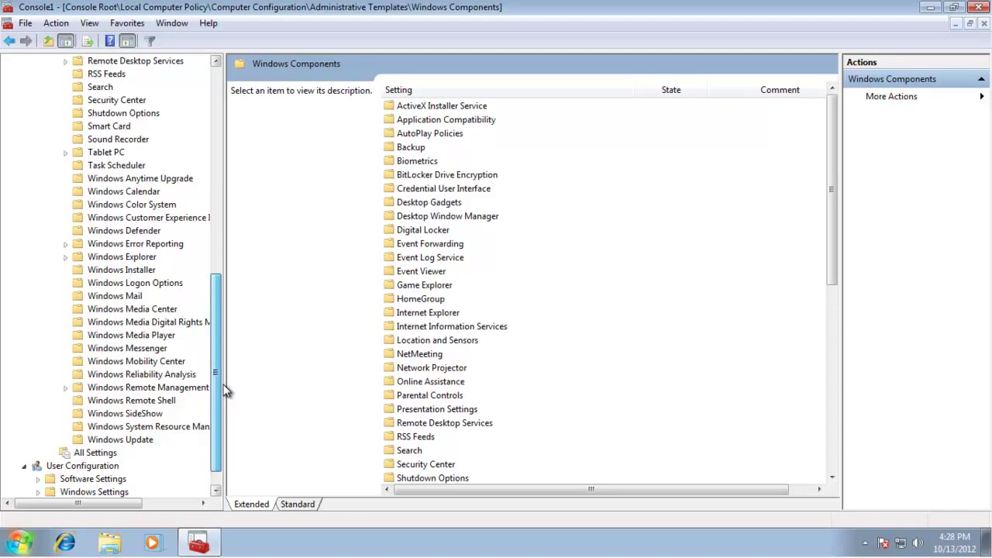
left_click_drag(224, 391, 232, 324)
Open Remote Desktop Services > Remote Desktop Session Host > Security and select the security layer policy.
left_click(136, 204)
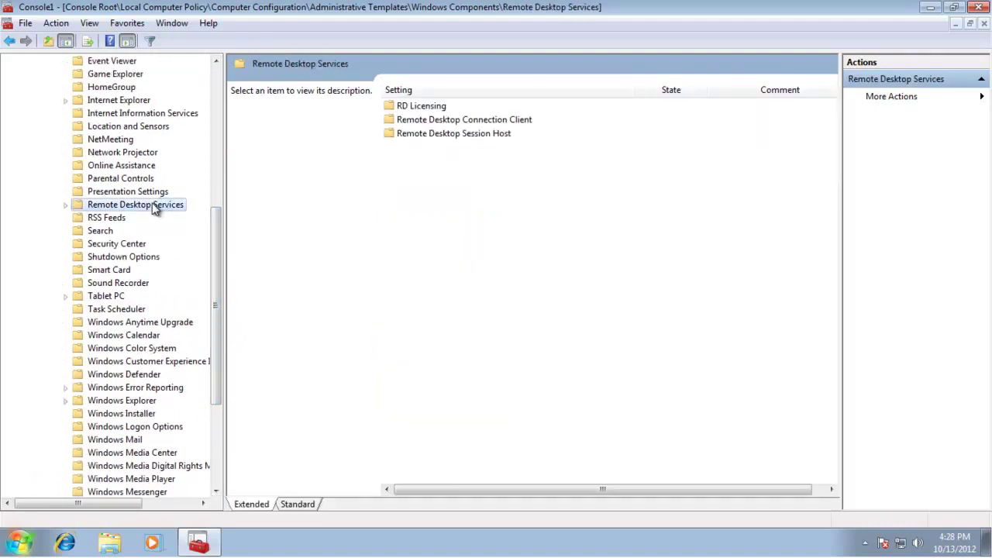
left_click(65, 205)
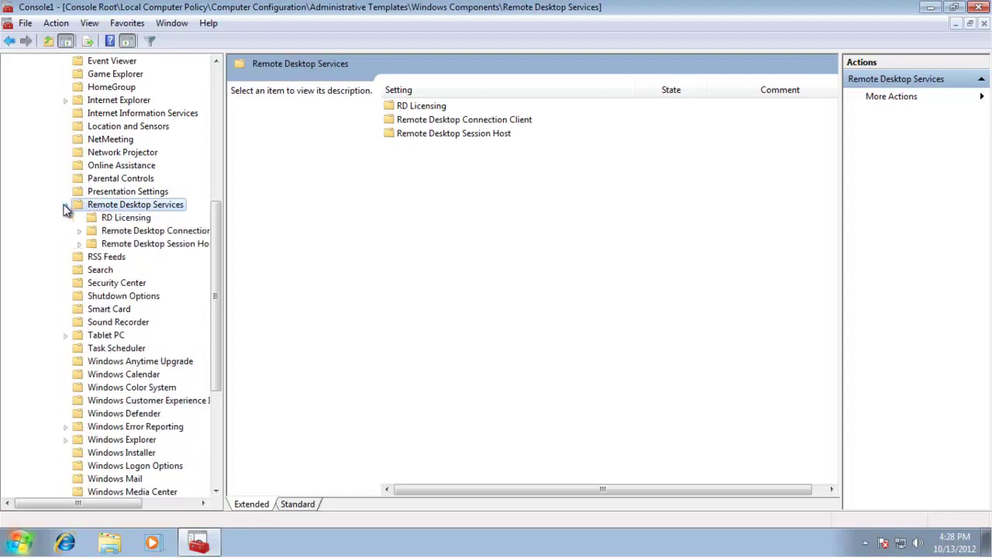
left_click(154, 248)
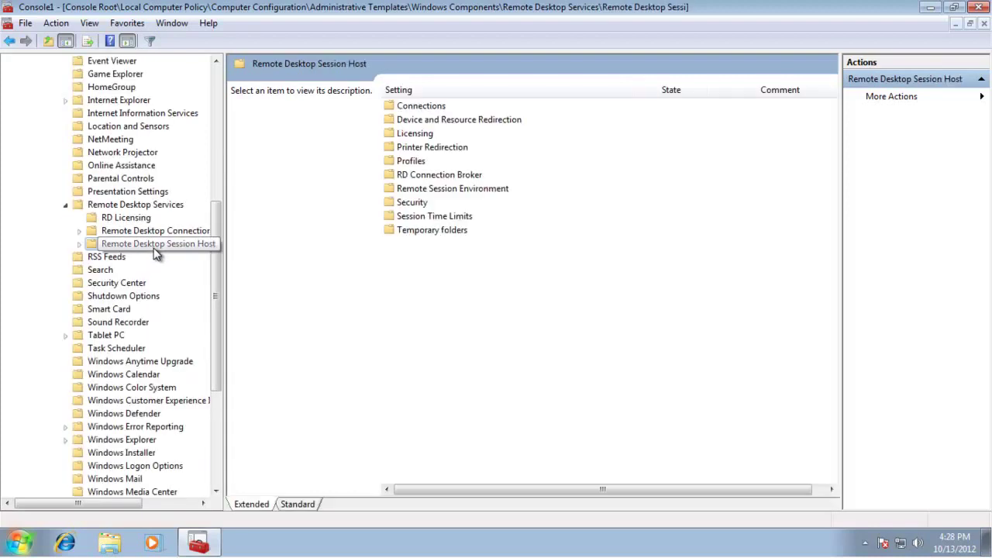
left_click(80, 245)
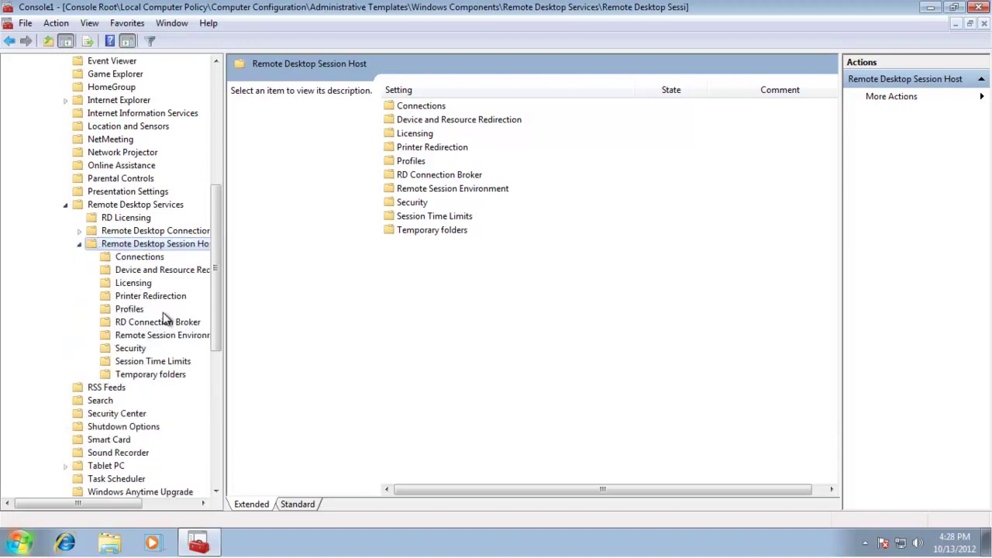
left_click(142, 351)
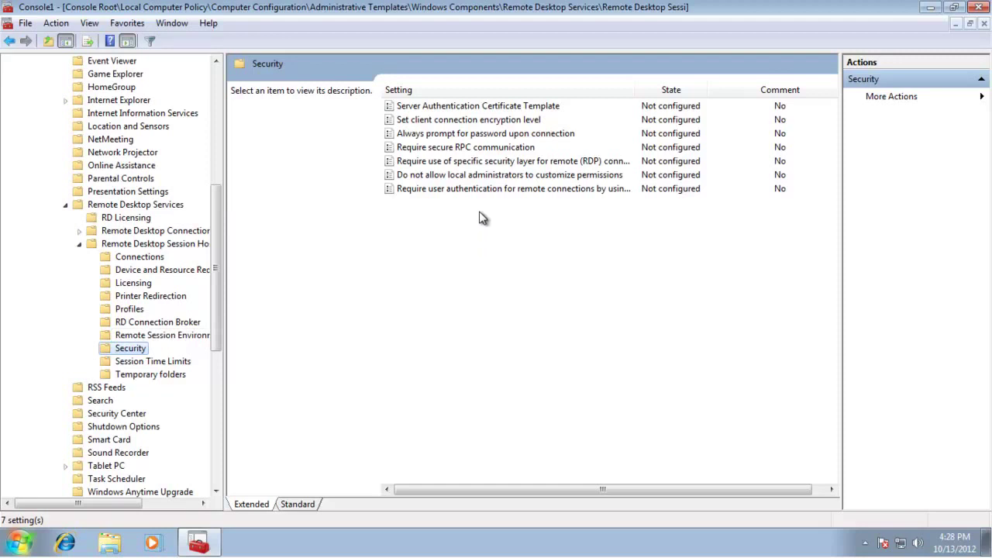
left_click(527, 161)
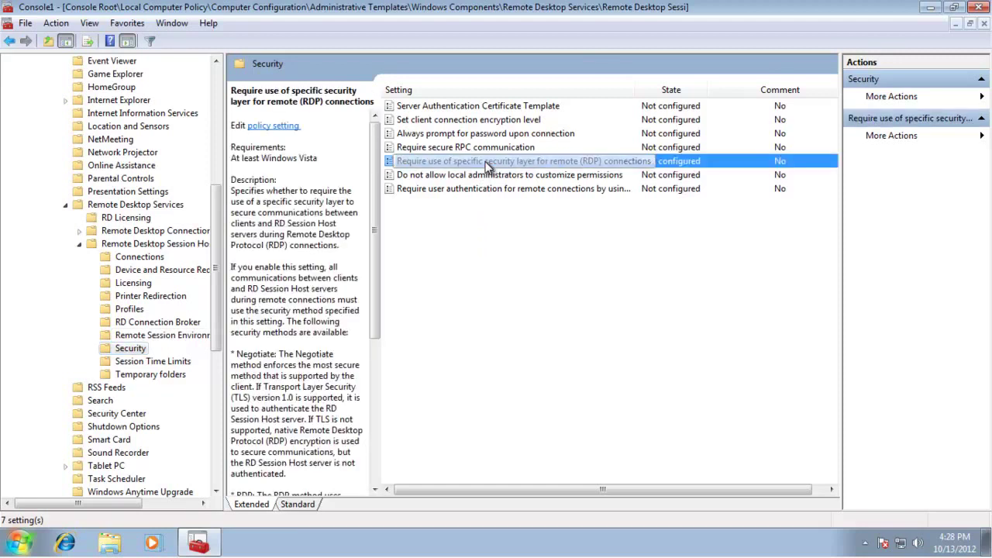
Enable 'Require use of specific security layer for remote (RDP) connections' with Security Layer set to RDP.
right_click(603, 159)
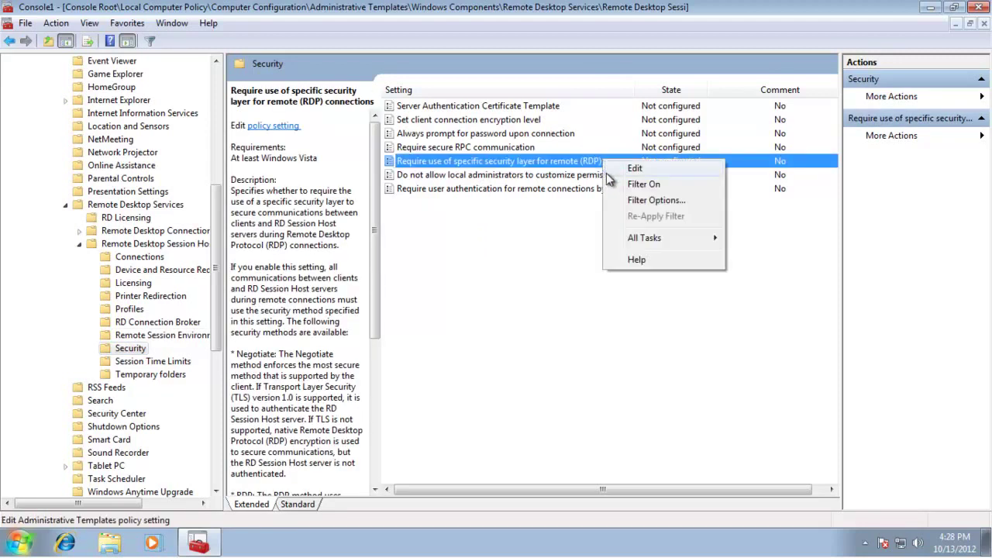
left_click(631, 169)
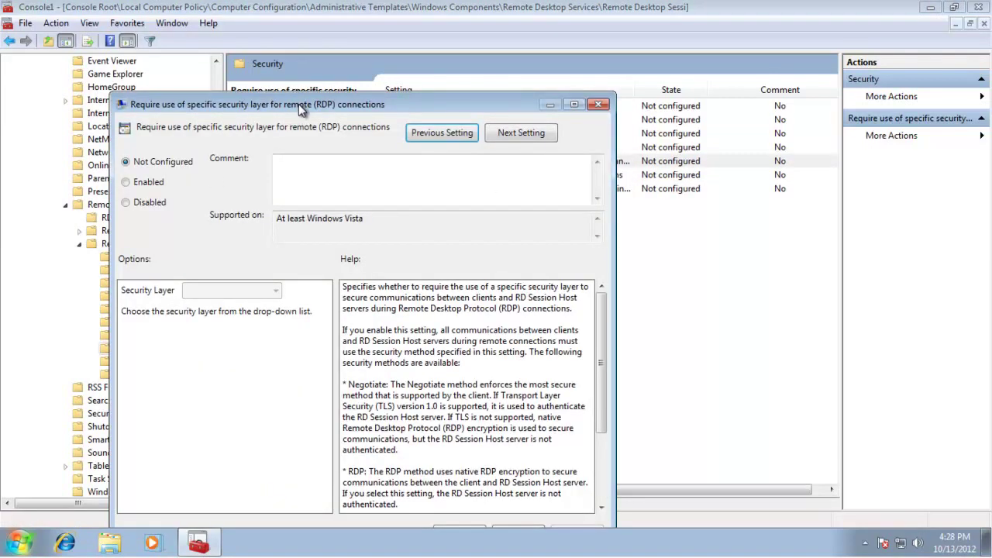
left_click_drag(299, 104, 298, 74)
left_click(126, 153)
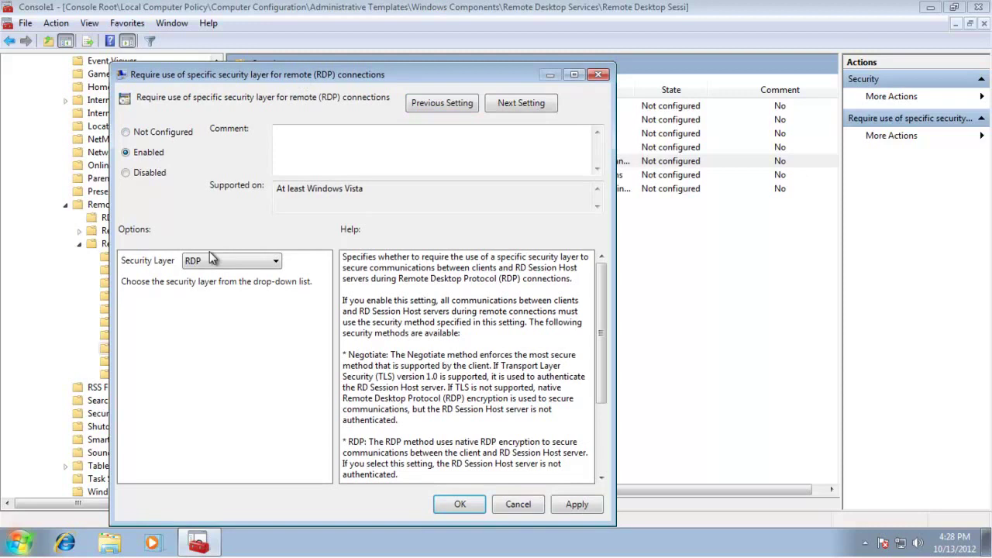
left_click(215, 262)
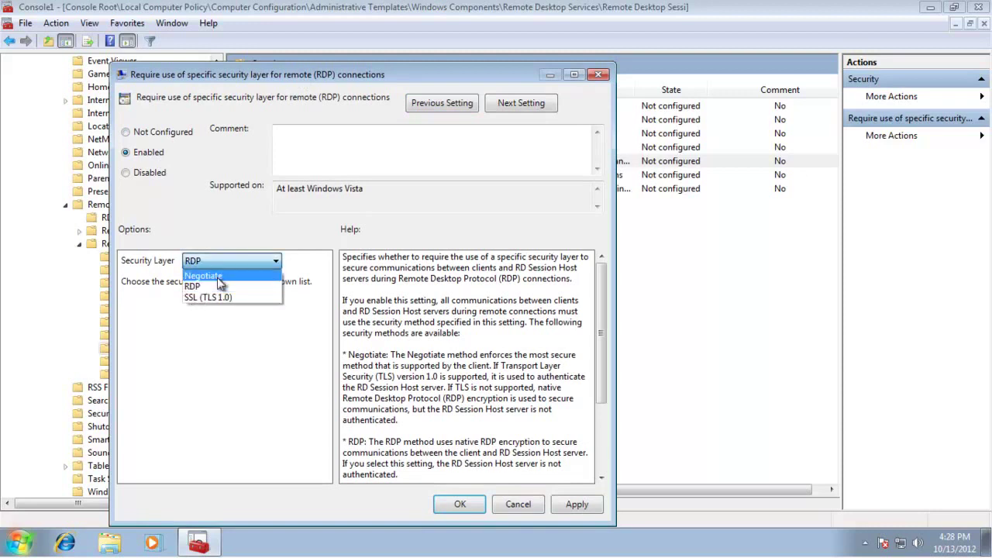
left_click(221, 287)
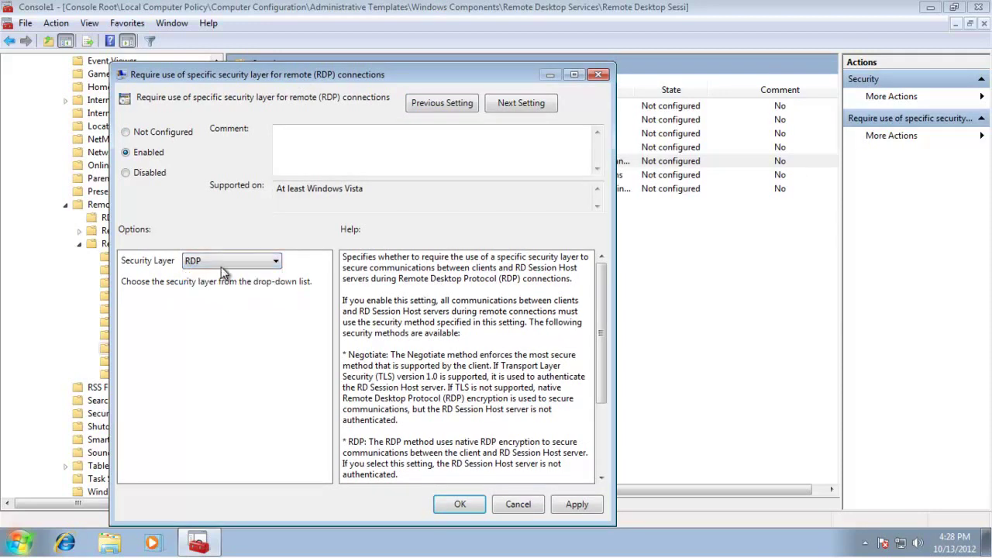
left_click(225, 262)
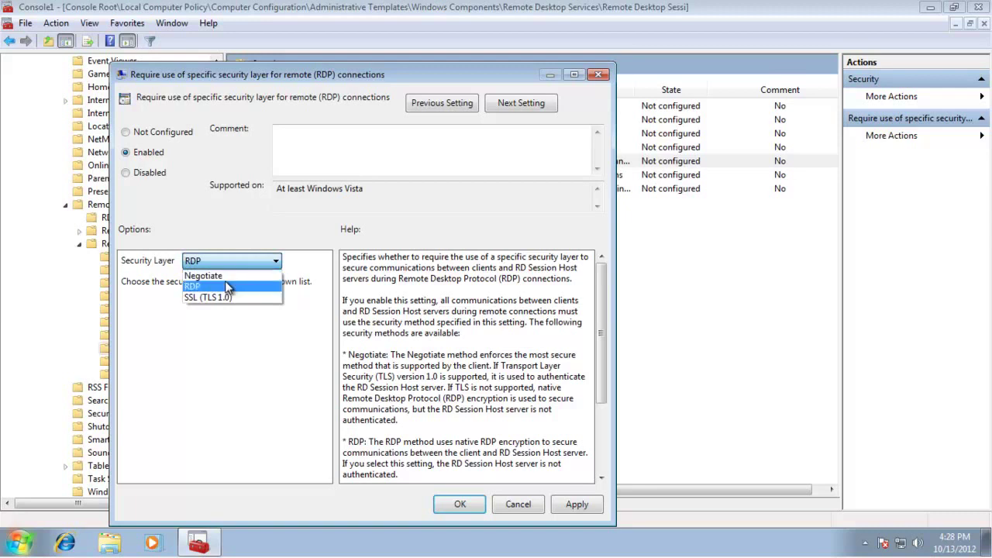
left_click(227, 287)
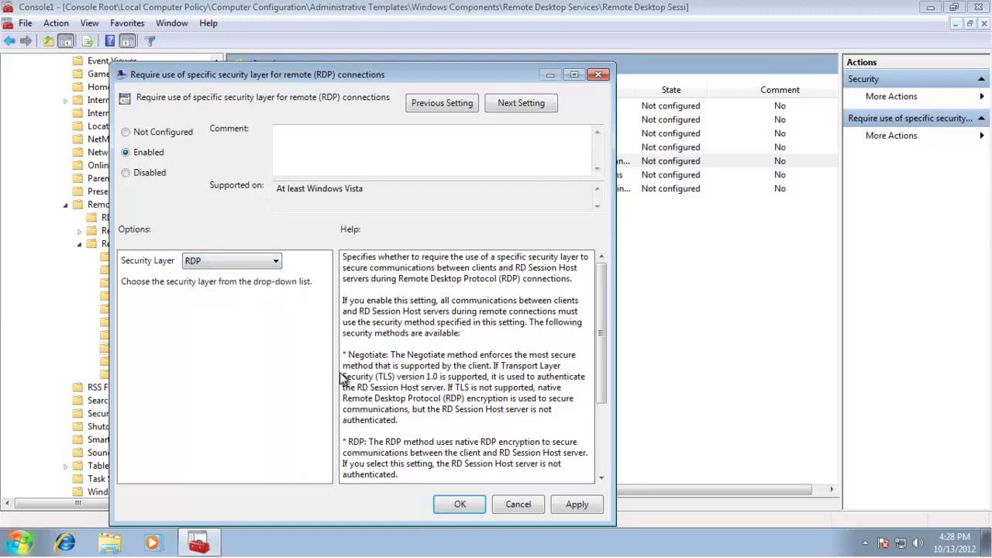
left_click(578, 505)
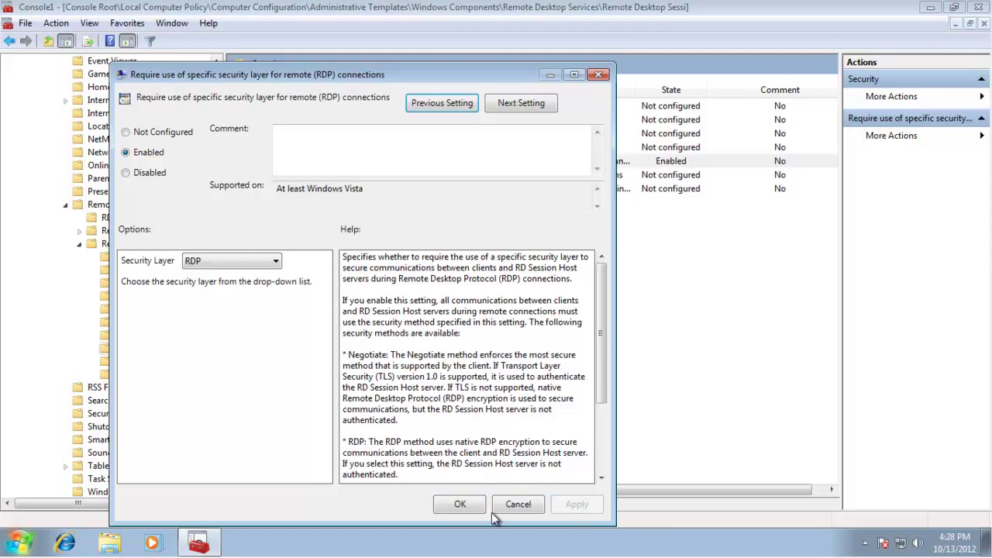
left_click(461, 505)
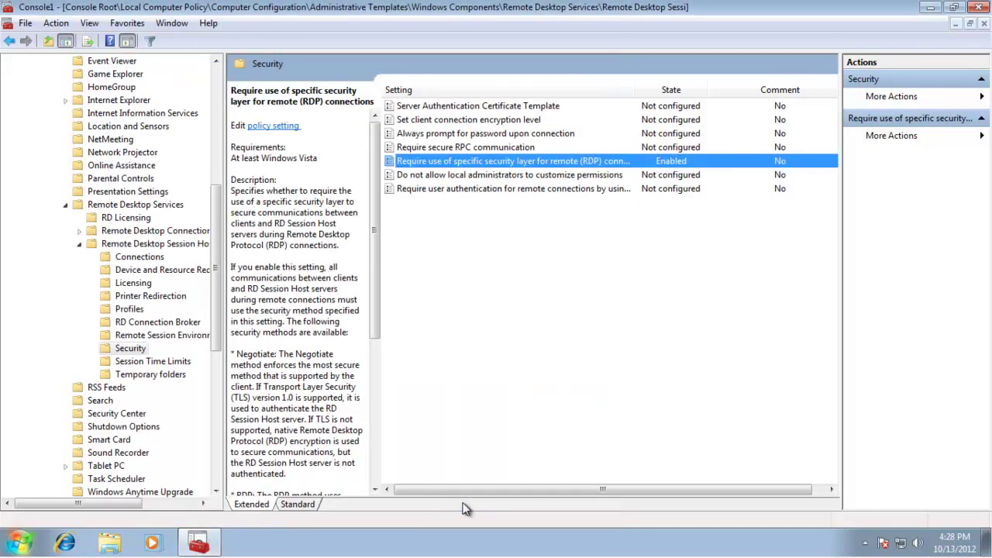
Launch services.msc from the Start menu search.
left_click(22, 543)
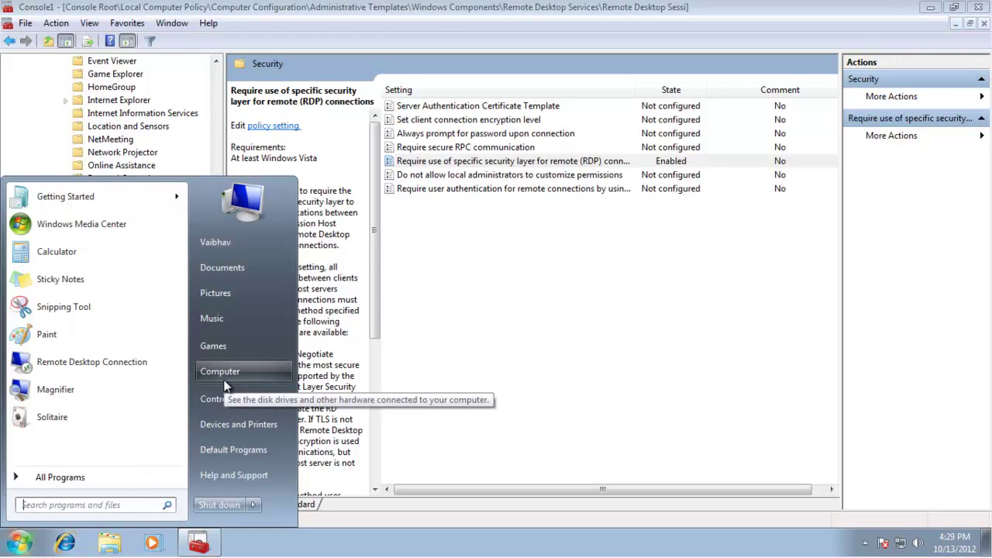
type("serv")
key("BackSpace")
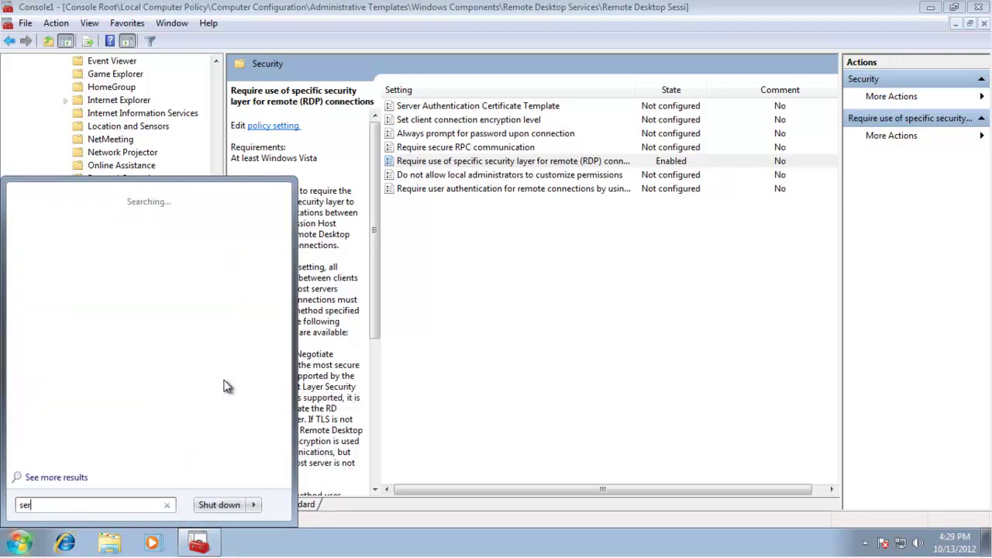
type("vices.msc")
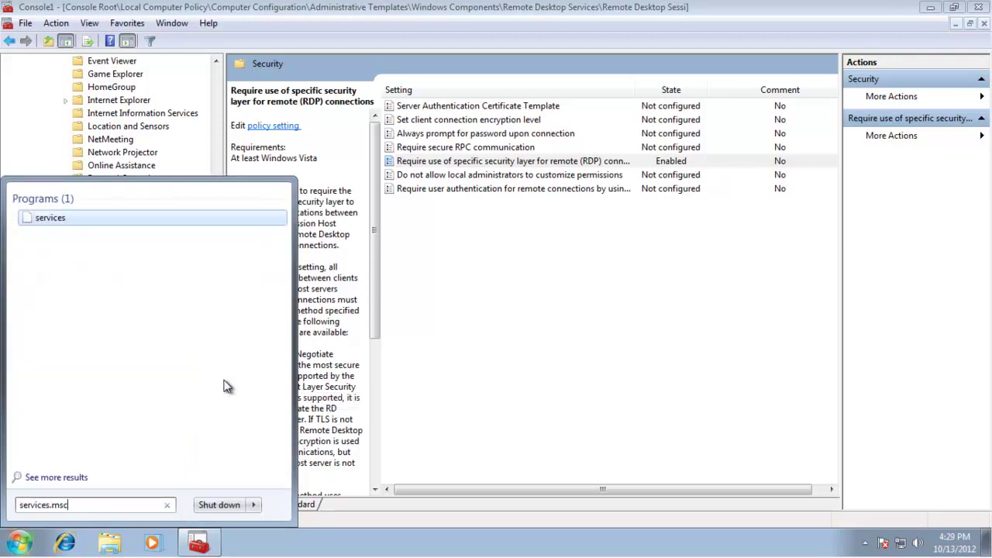
left_click(54, 220)
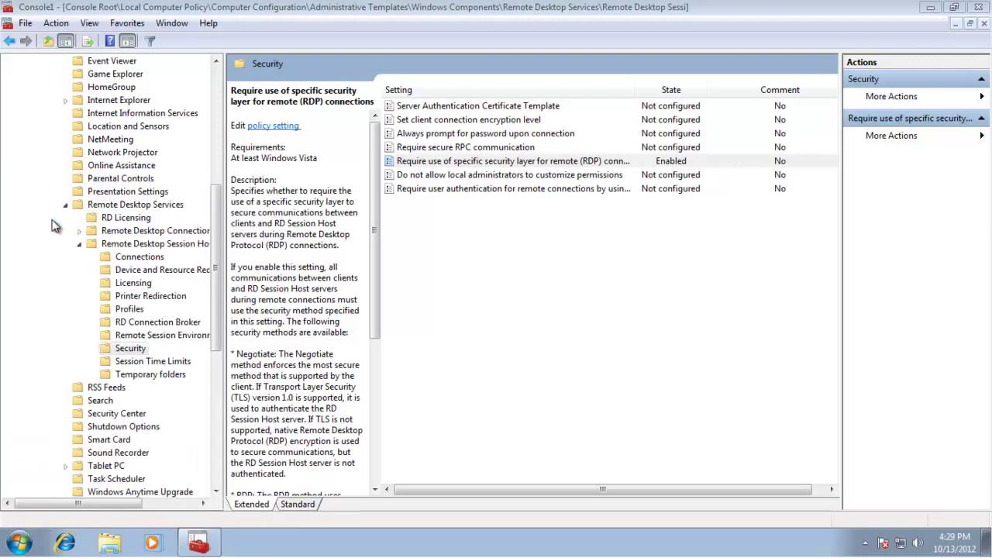
Restart Remote Desktop Services and its dependent service, then close Services and the policy console.
left_click(367, 227)
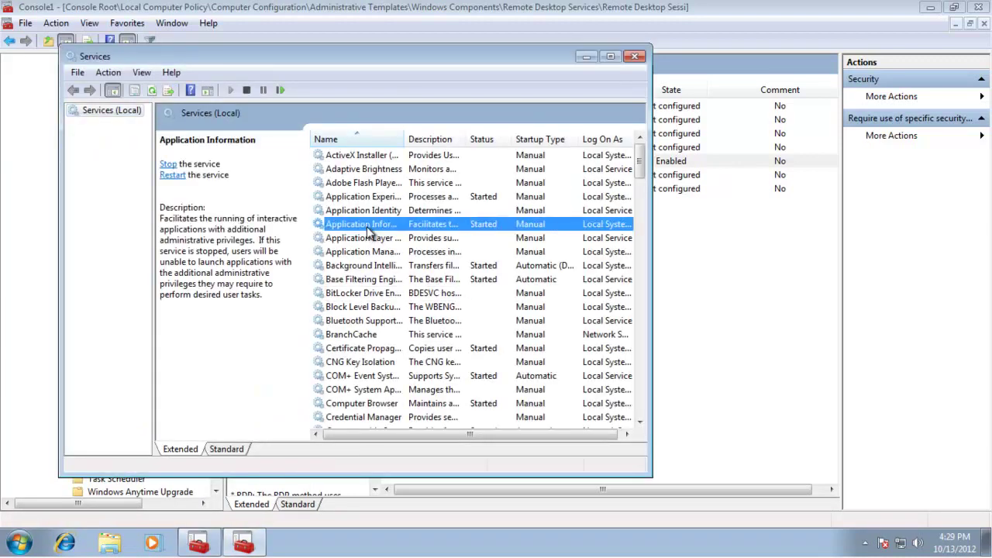
key("r")
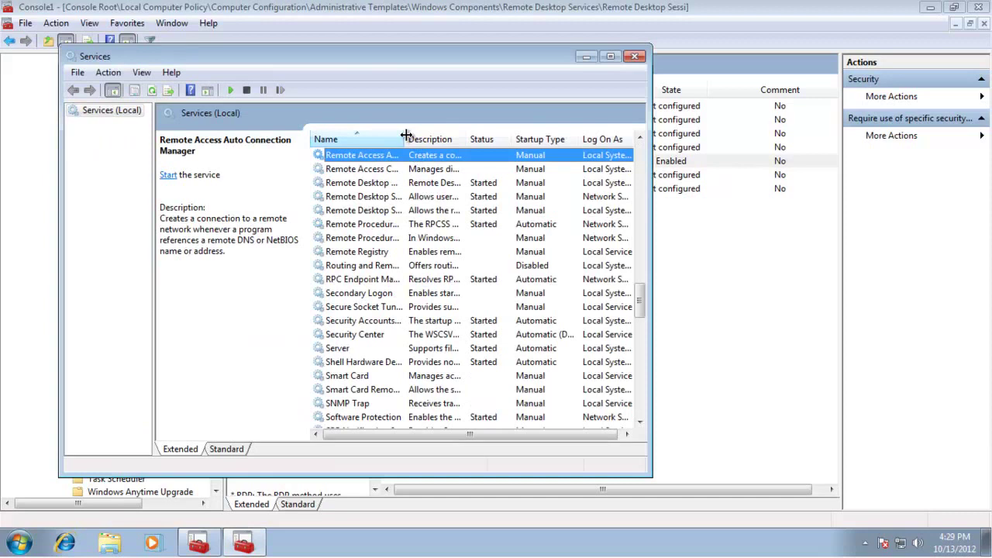
left_click_drag(404, 140, 487, 148)
left_click(404, 198)
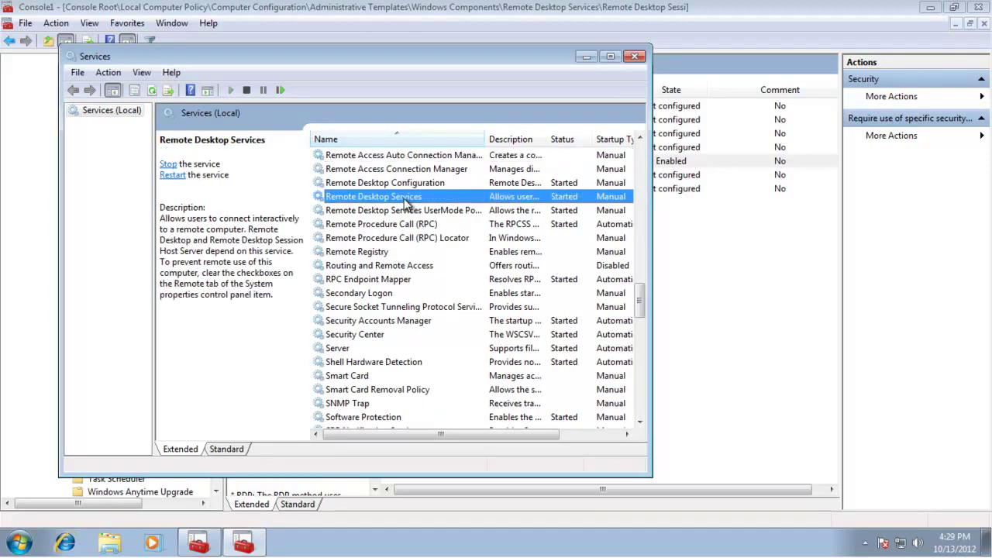
right_click(404, 197)
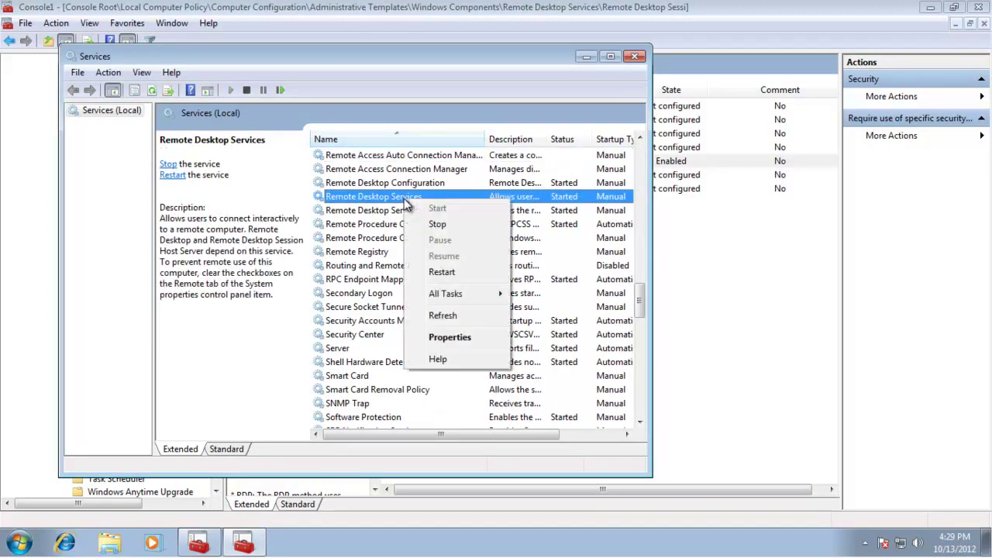
left_click(442, 273)
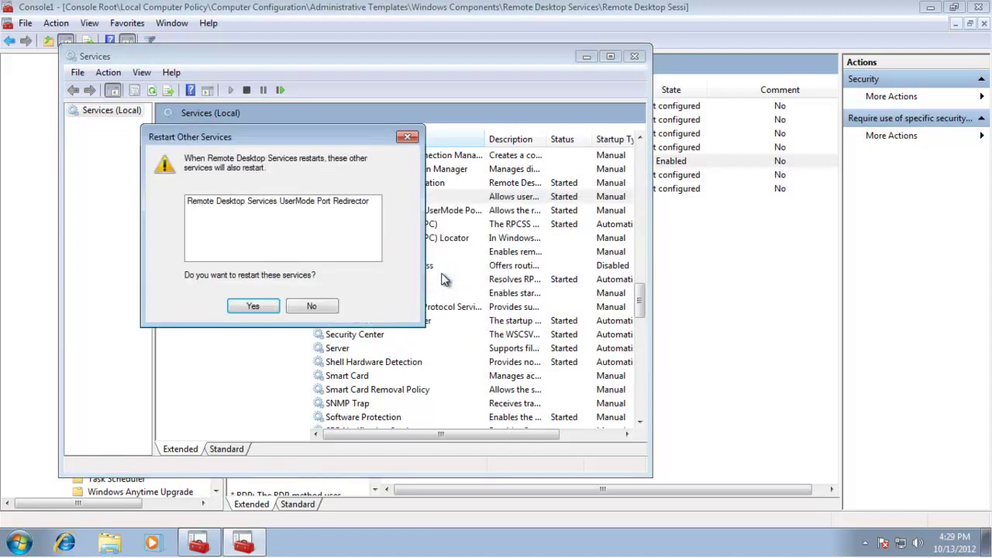
left_click(252, 306)
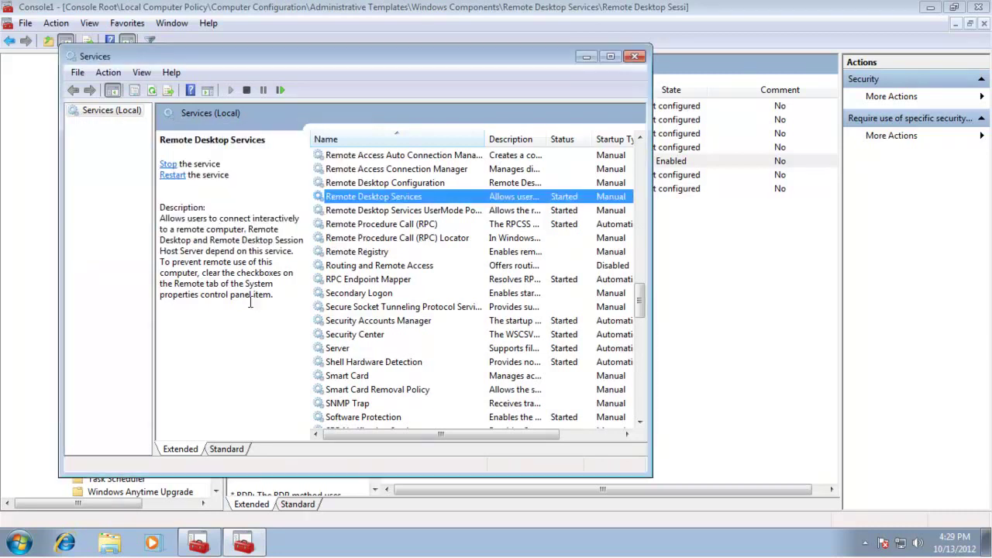
left_click(638, 57)
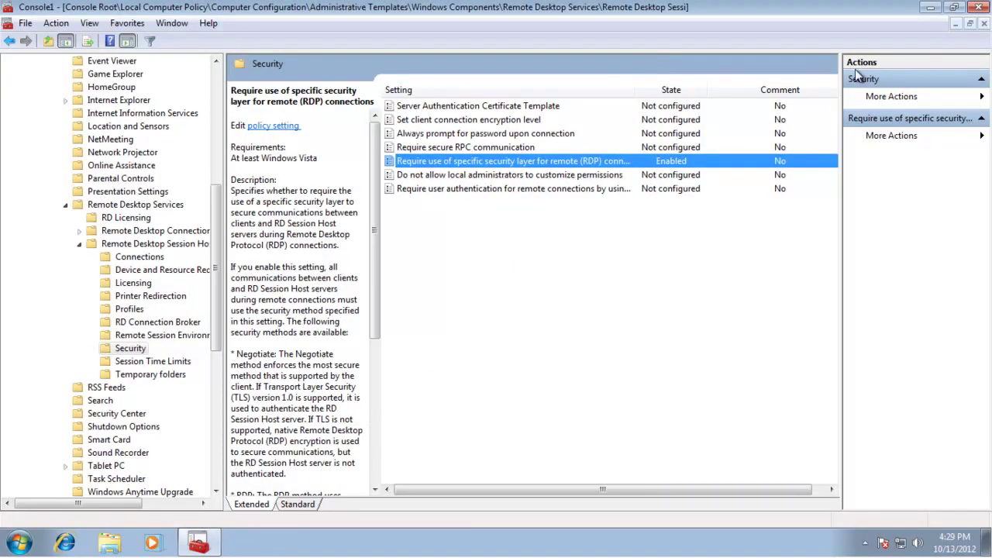
left_click(978, 7)
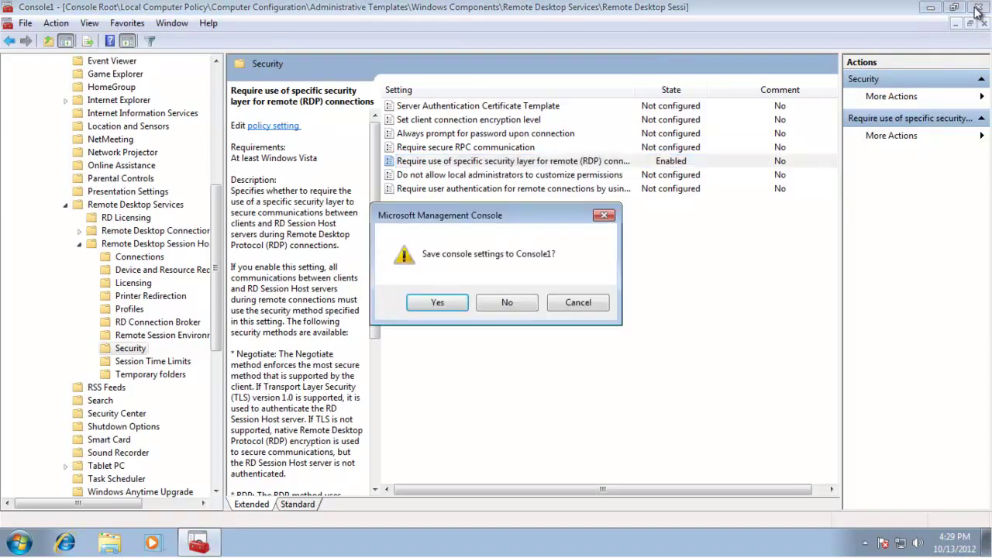
Dismiss the save-settings prompt and submit the sign-in credentials for the remote server.
left_click(531, 309)
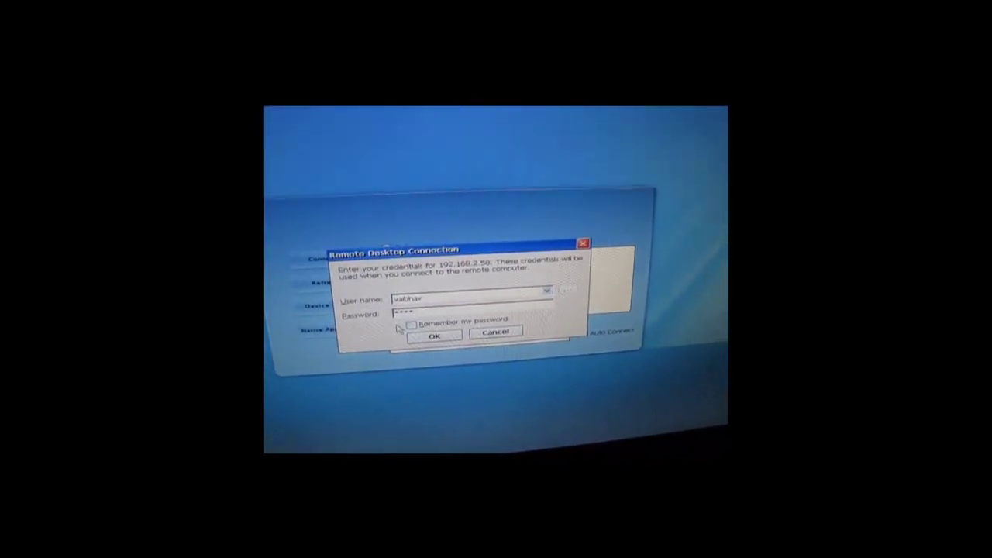
left_click(463, 330)
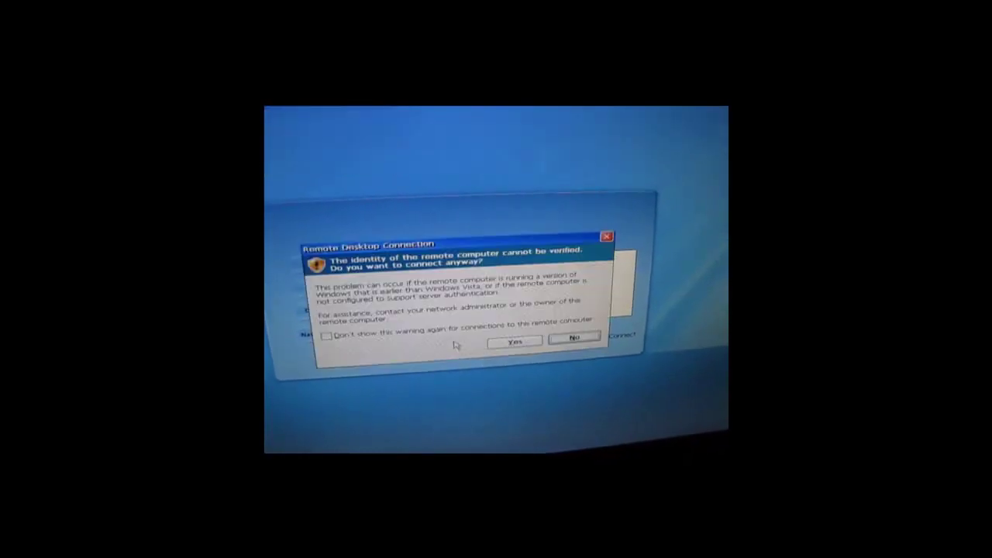